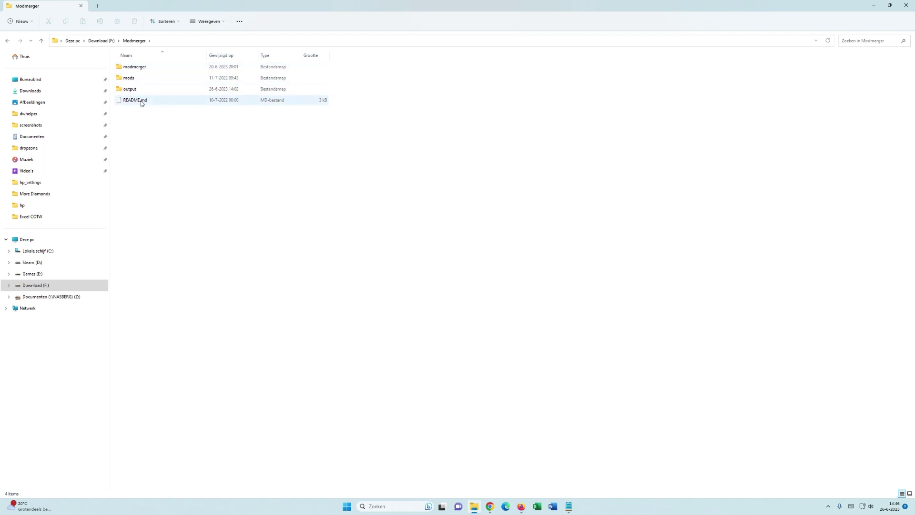
Open the modmerger program folder inside Modmerger and locate the original.gdcc file
double_click(141, 71)
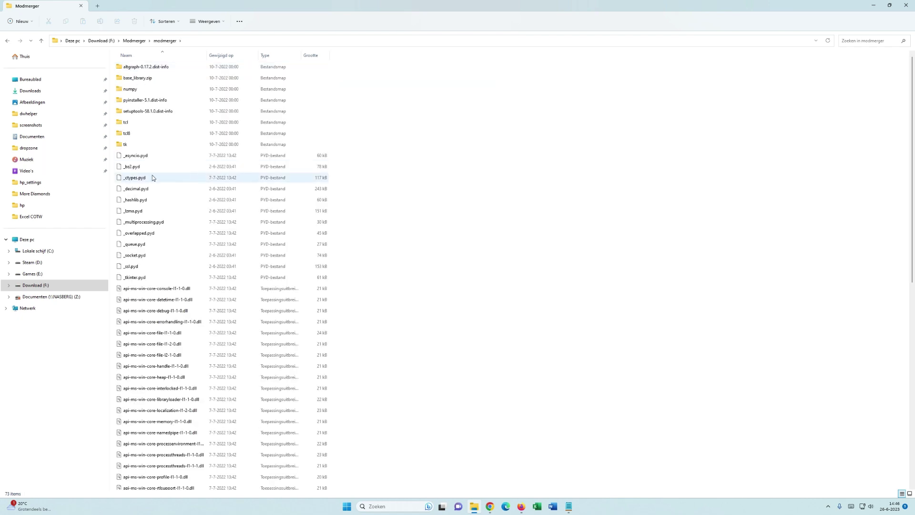
scroll(152, 176, down, 4)
scroll(152, 177, down, 8)
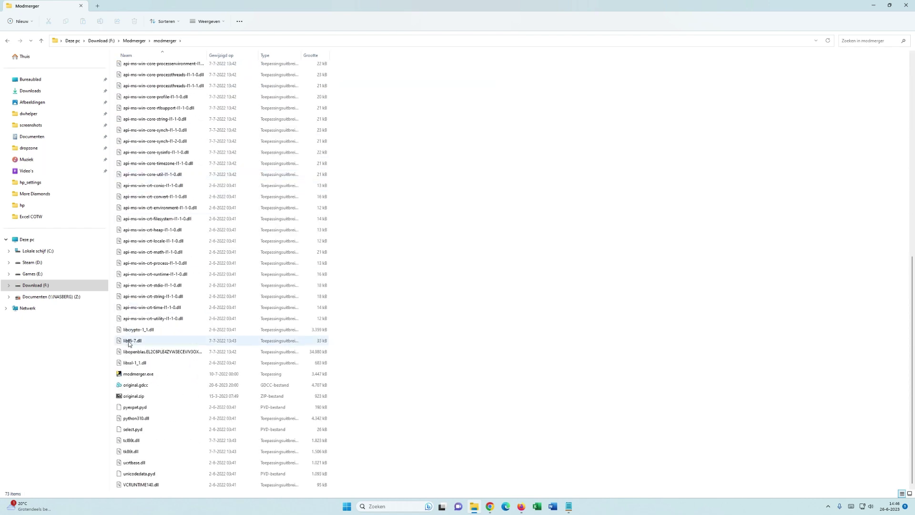
click(137, 385)
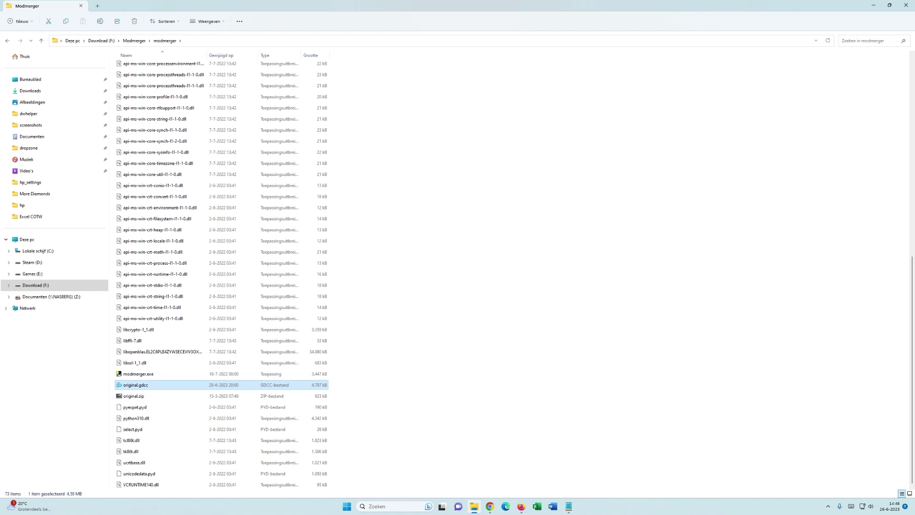
Switch to Firefox, check the Bloodhounds on Sale mod's files on Nexus Mods for the new global.gdcc, and return to original.gdcc
key(alt+Tab)
scroll(336, 121, down, 5)
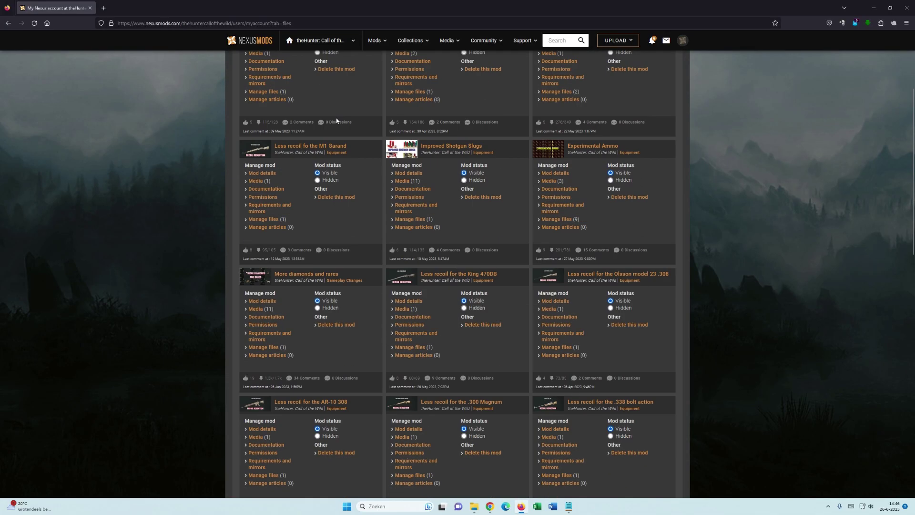
scroll(337, 121, down, 7)
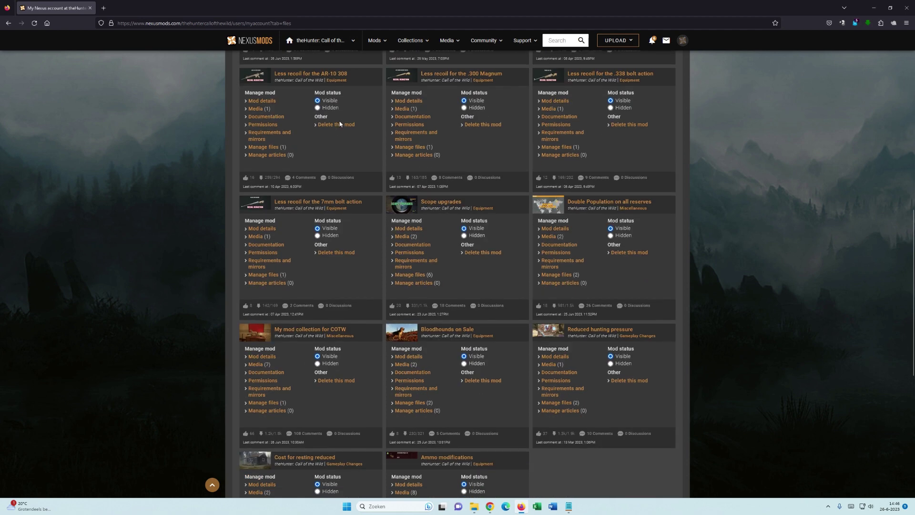
click(447, 329)
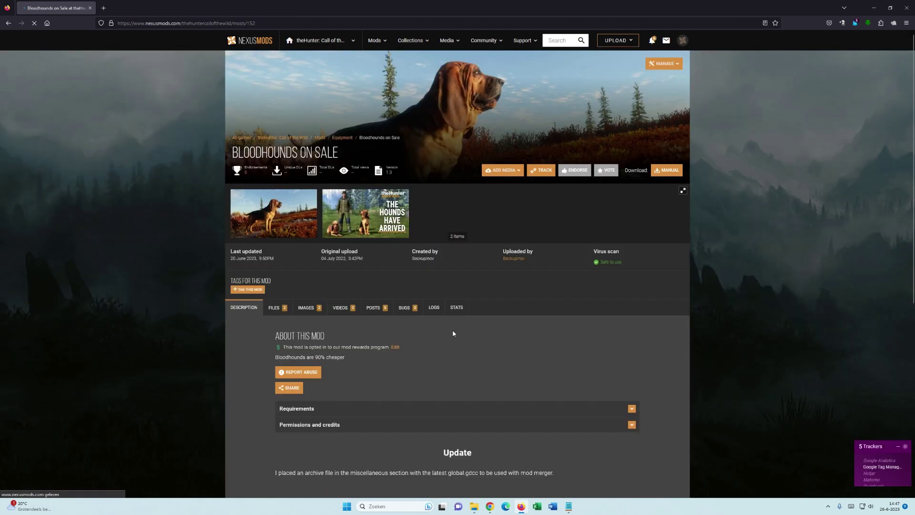
click(275, 308)
scroll(305, 305, down, 4)
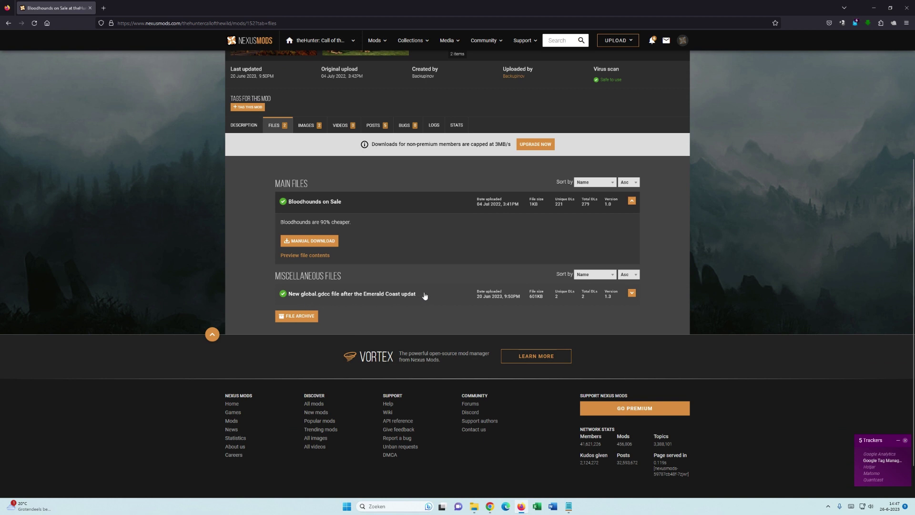
click(907, 8)
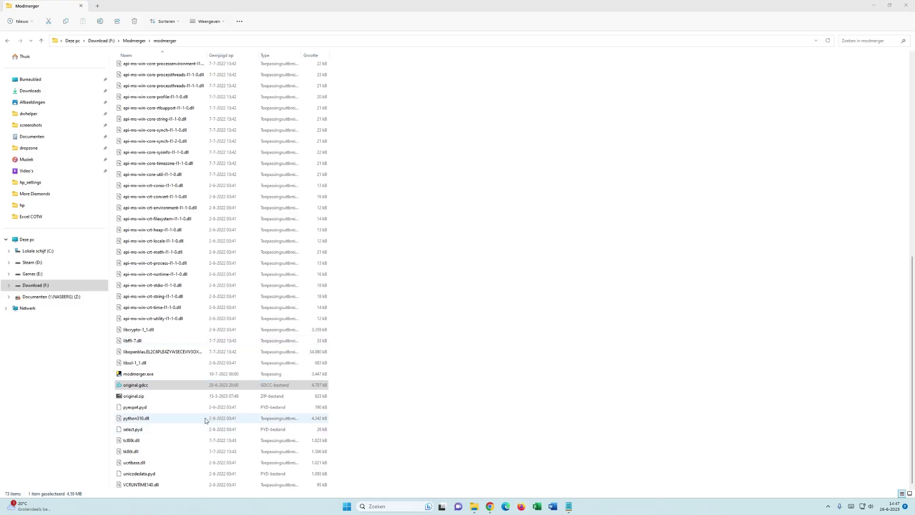
click(143, 387)
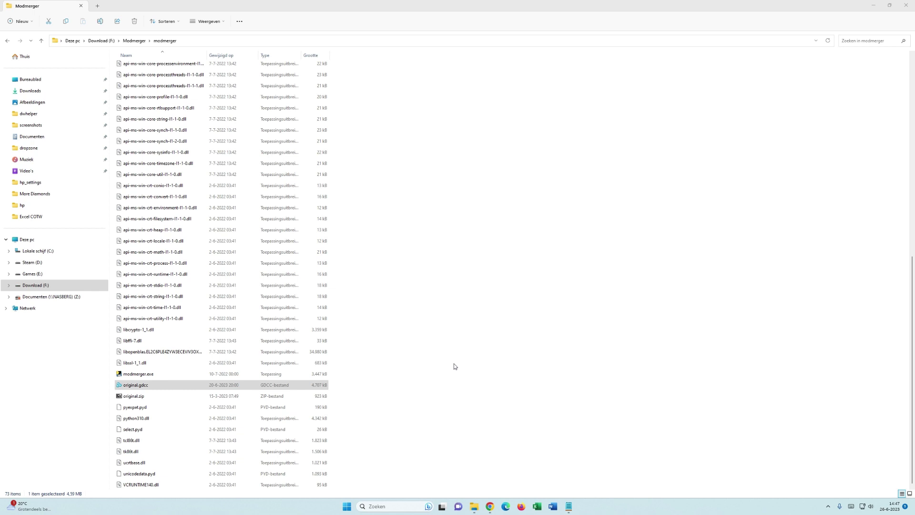
Open Modmerger's mods\dropzone\settings\hp_settings folder to review the modded .bin files
scroll(451, 335, up, 12)
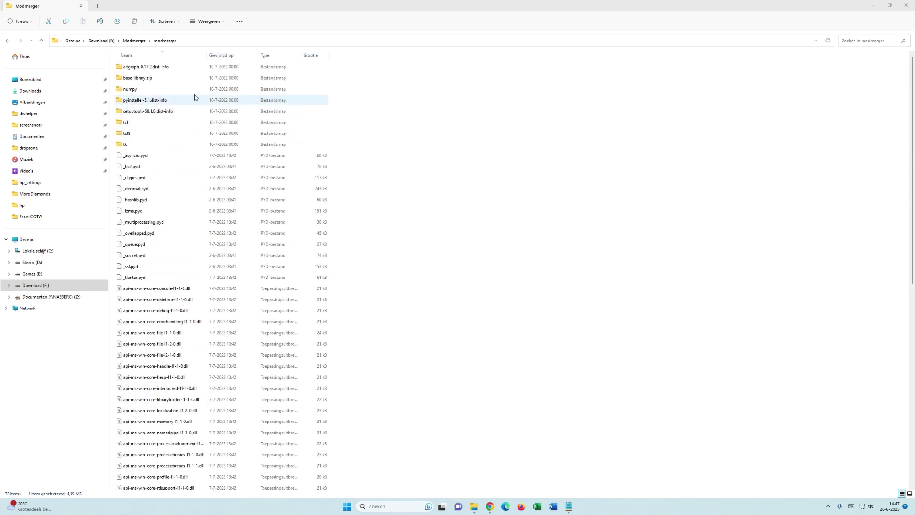
click(135, 41)
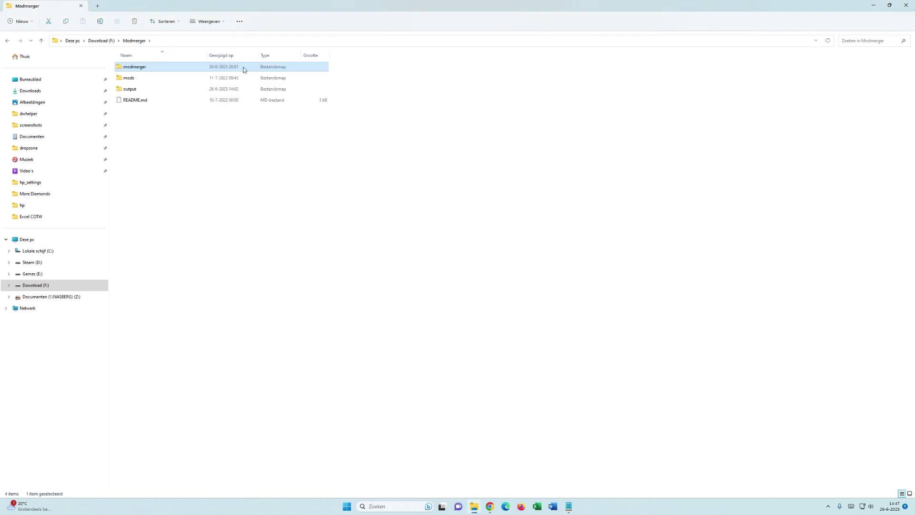
double_click(161, 83)
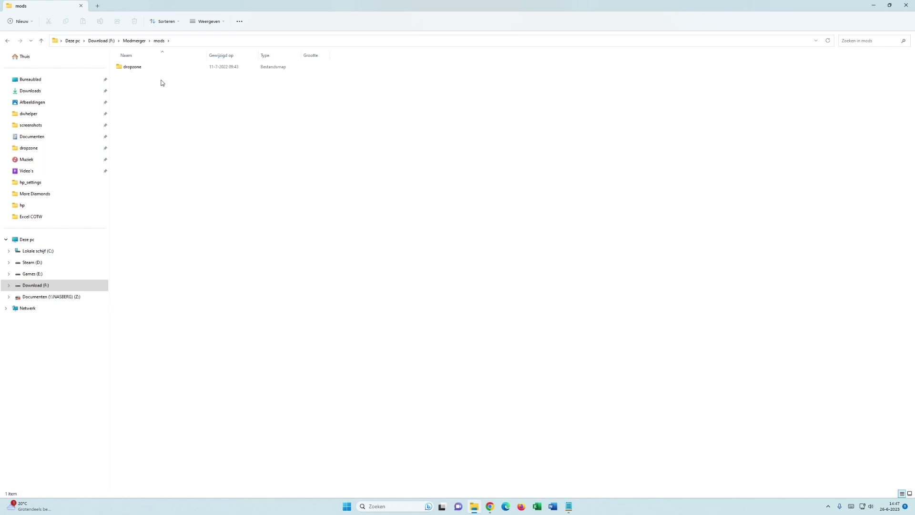
double_click(133, 70)
double_click(133, 71)
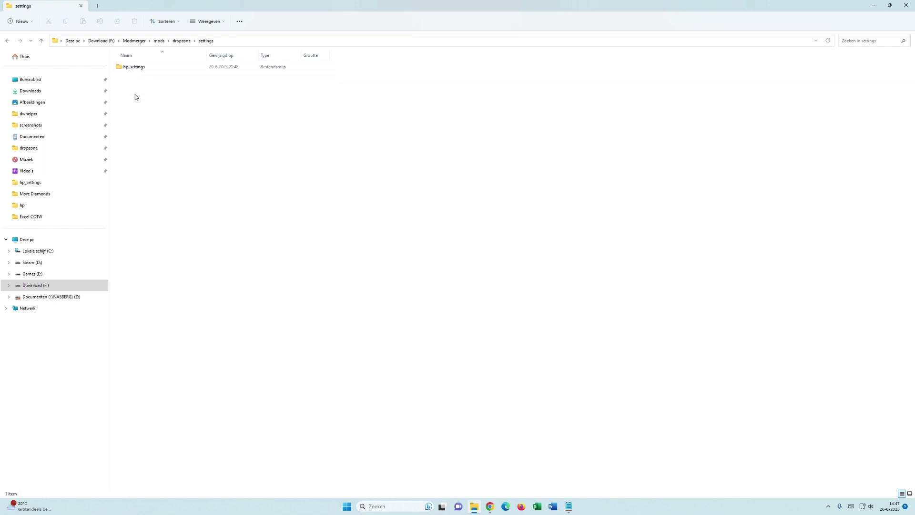
click(141, 68)
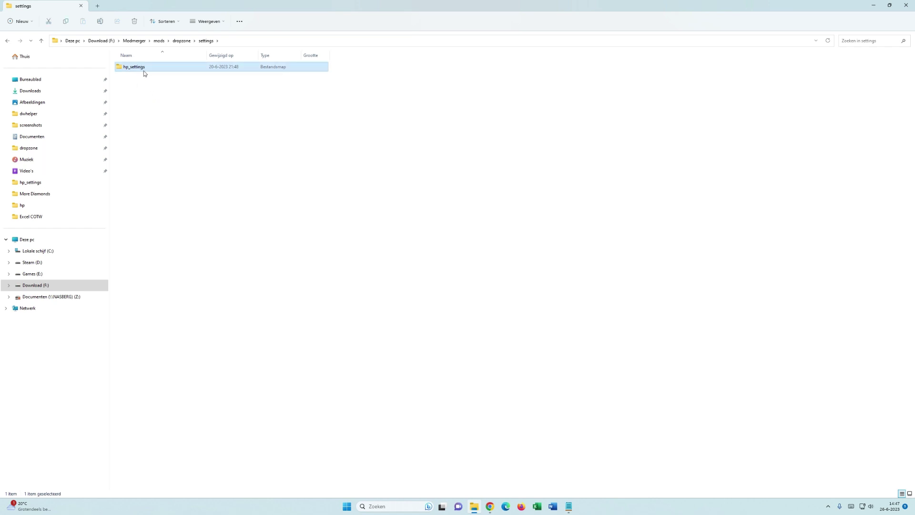
double_click(144, 70)
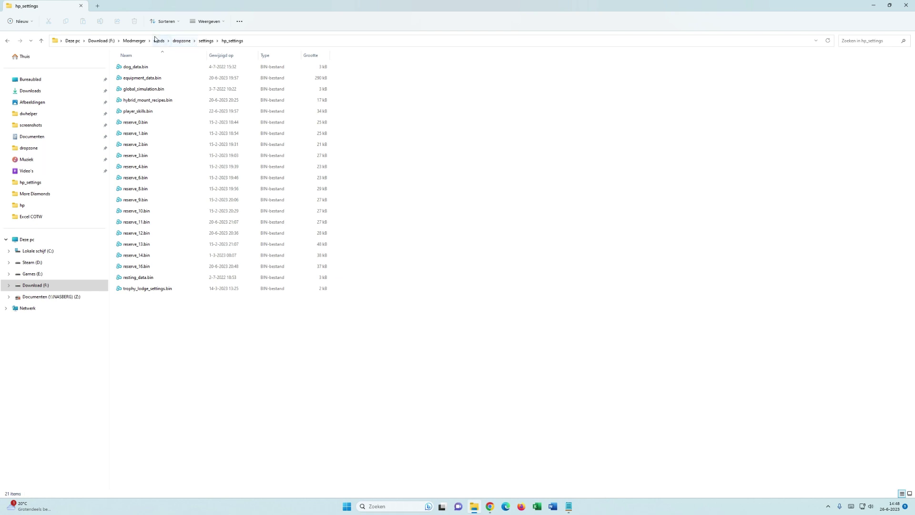
Delete the old global.gdcc file from Modmerger's output folder
click(135, 42)
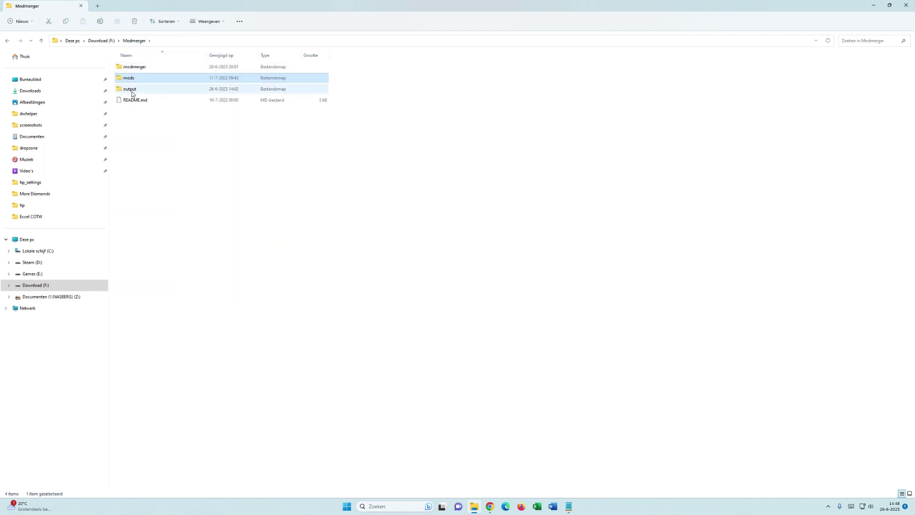
double_click(131, 90)
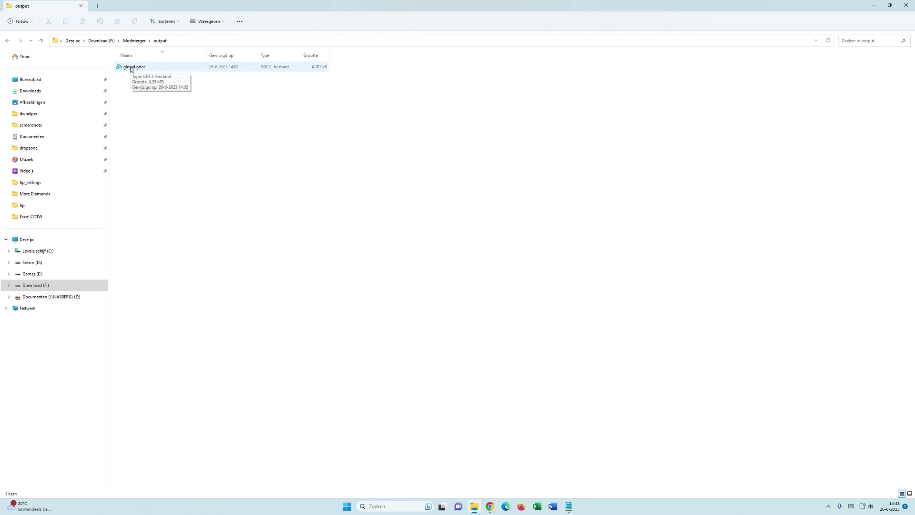
click(137, 42)
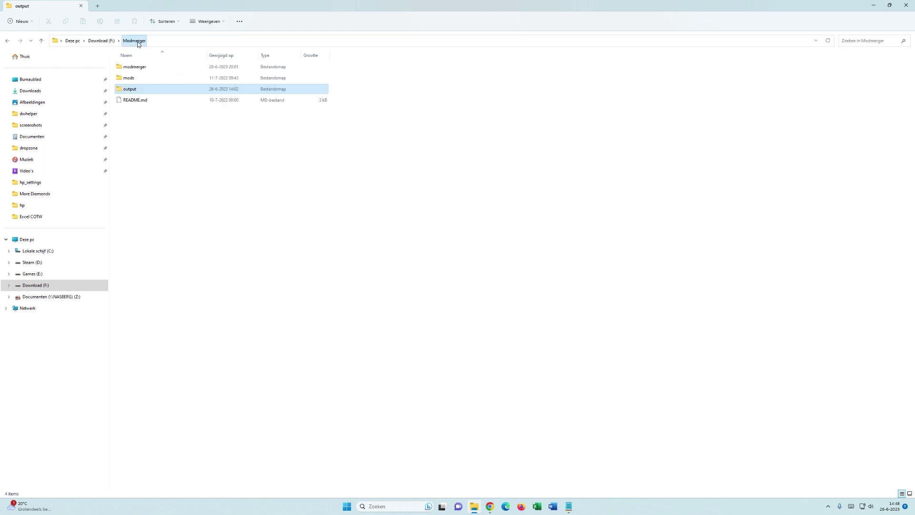
double_click(137, 91)
right_click(139, 68)
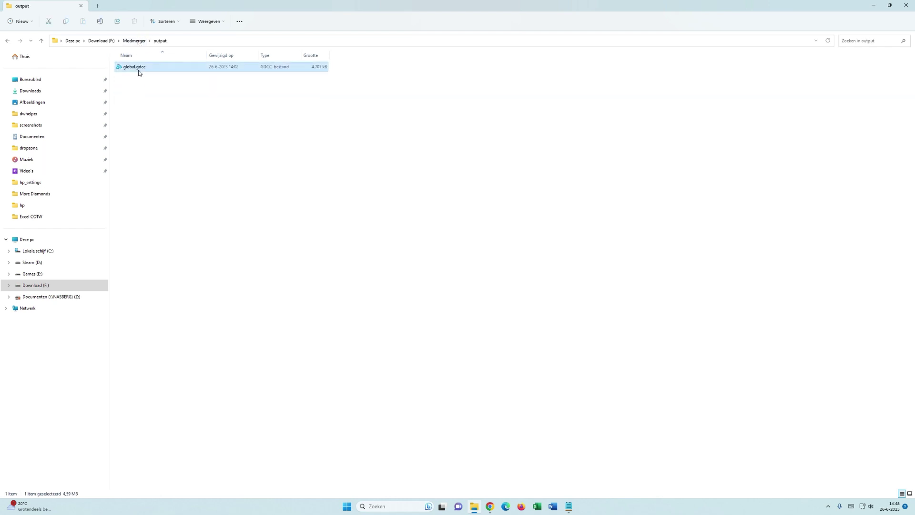
click(206, 79)
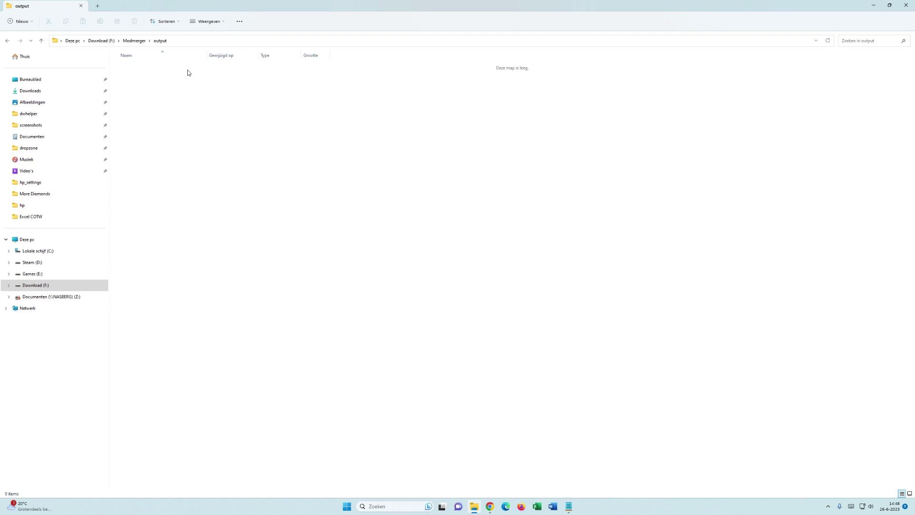
Run modmerger.exe from the modmerger program folder and dismiss the warning about original.gdcc
click(136, 41)
double_click(134, 66)
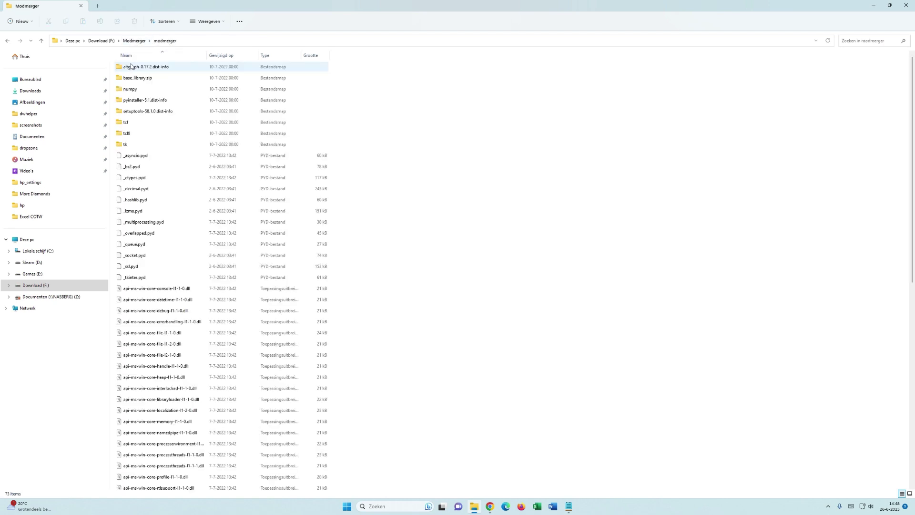
scroll(160, 238, down, 4)
scroll(160, 239, down, 8)
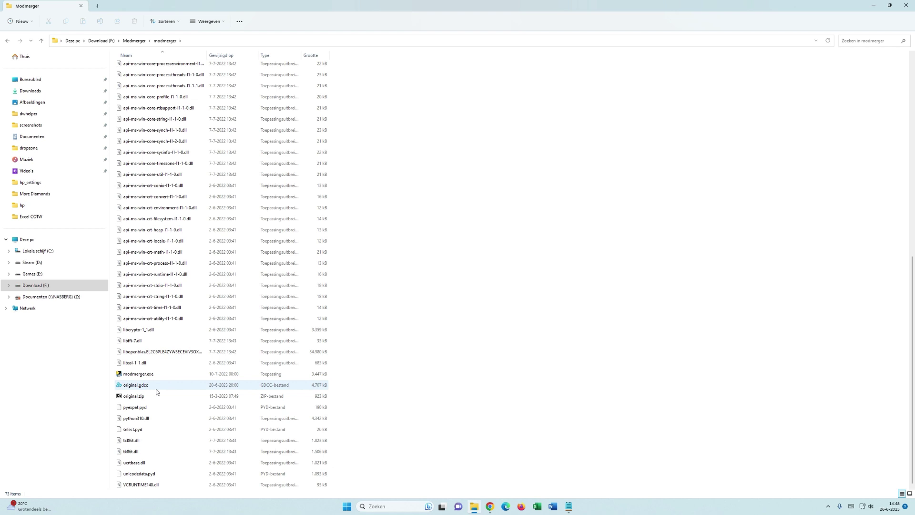
scroll(145, 380, up, 5)
scroll(145, 380, down, 5)
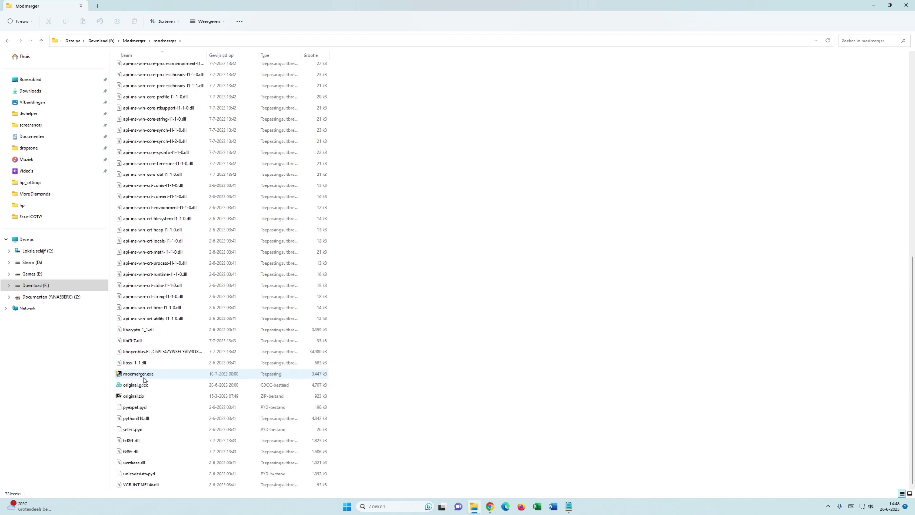
click(136, 377)
double_click(136, 376)
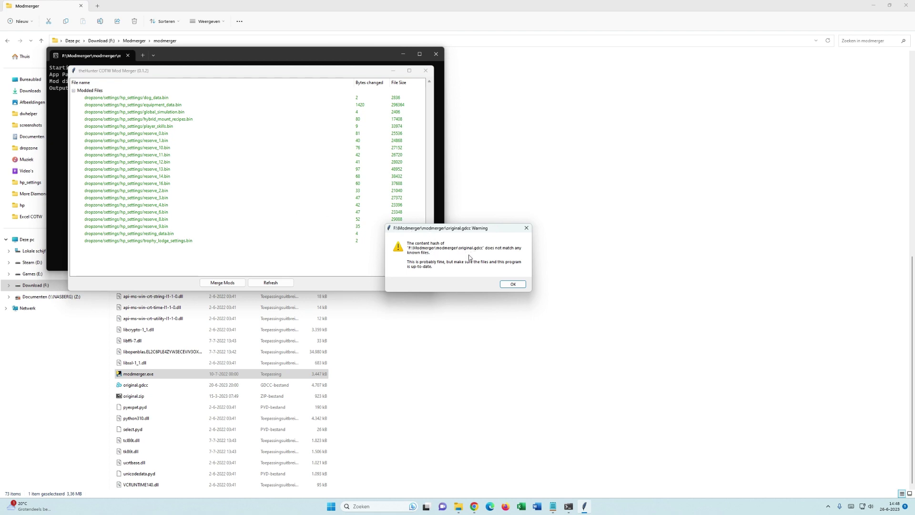
click(511, 285)
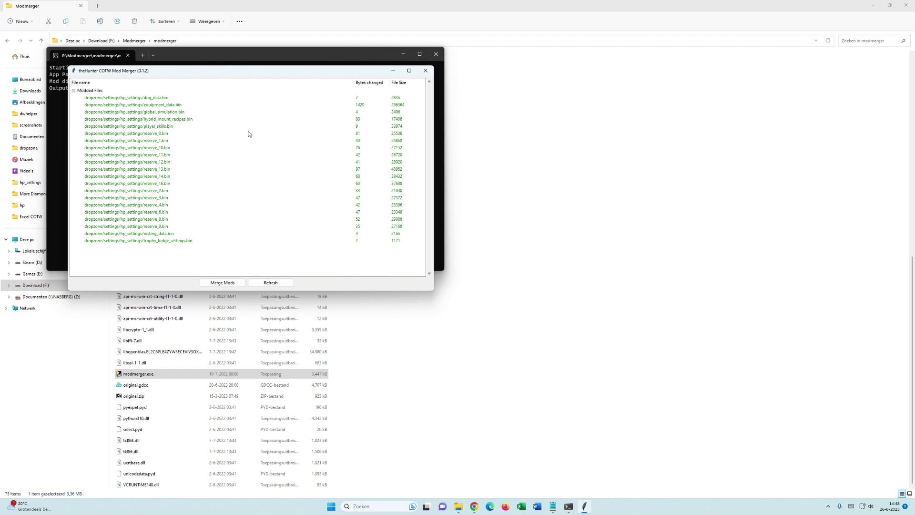
Merge the loaded mods, close Mod Merger, and open Modmerger's output folder to check the new global.gdcc
click(223, 285)
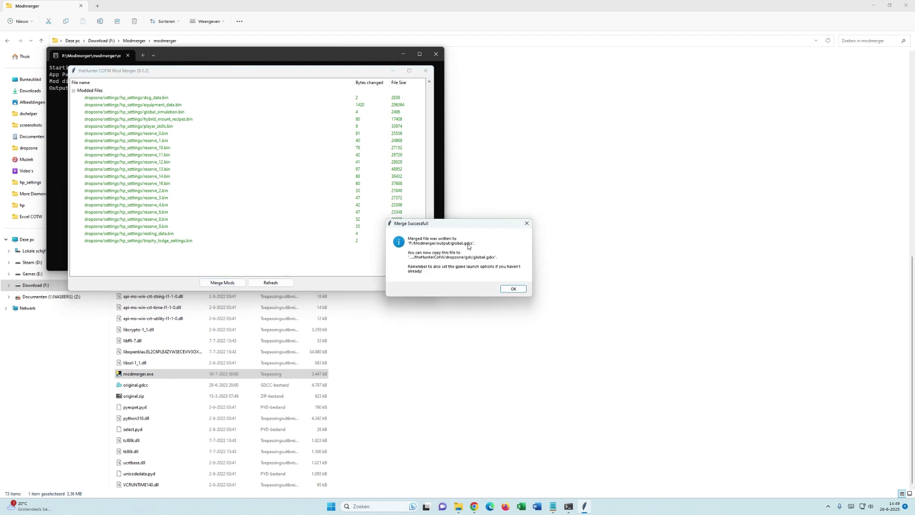
click(513, 289)
click(514, 289)
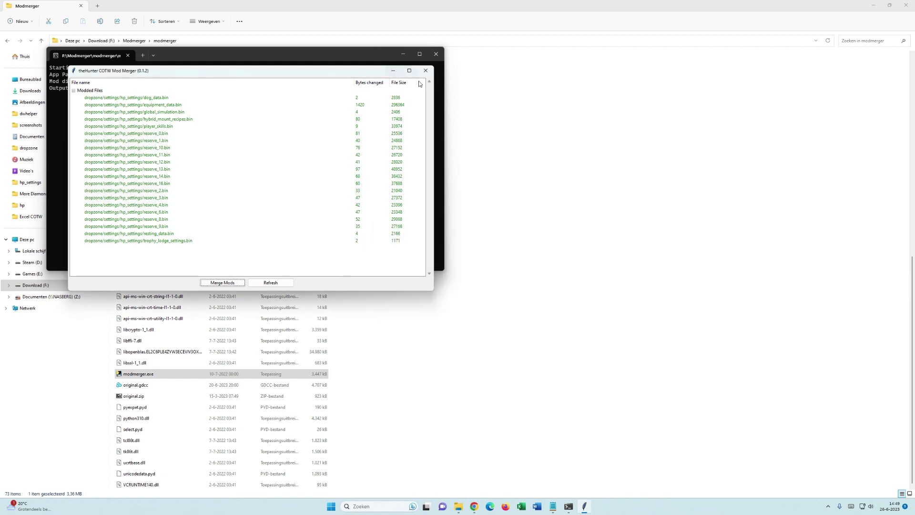
click(425, 71)
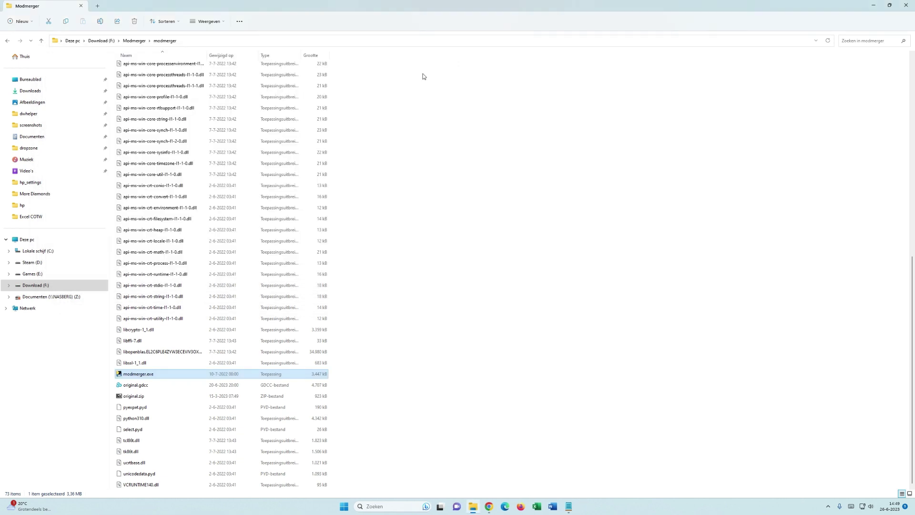
click(126, 42)
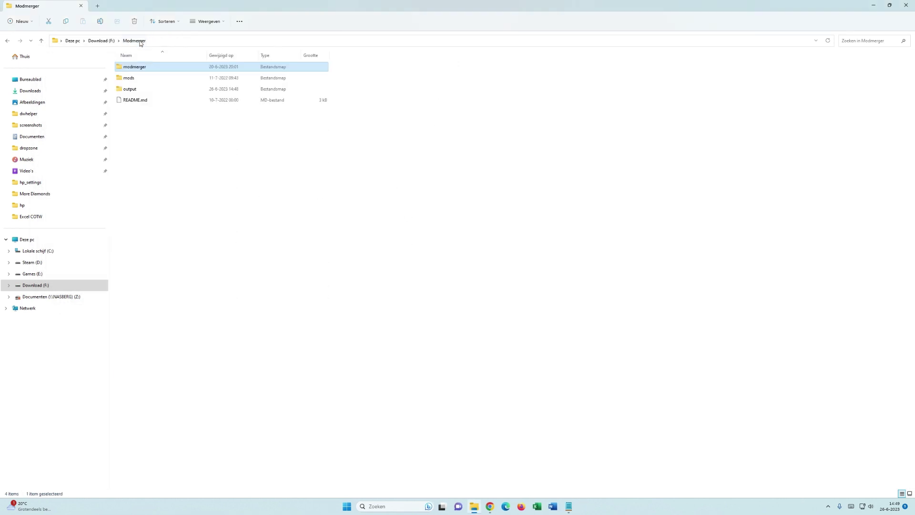
double_click(122, 89)
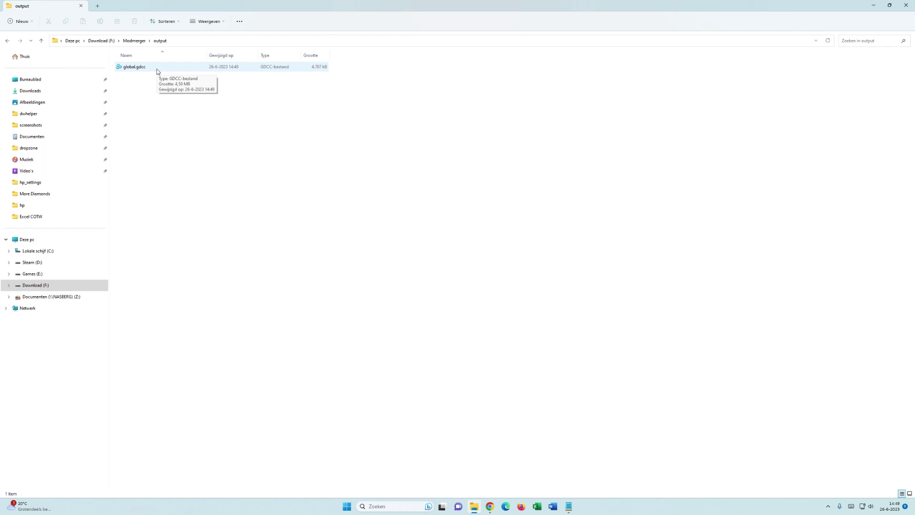
View the game's gdc folder under SteamLibrary\steamapps\common\theHunterCotW\dropzone on the Steam (D:) drive, and close the file window
click(37, 263)
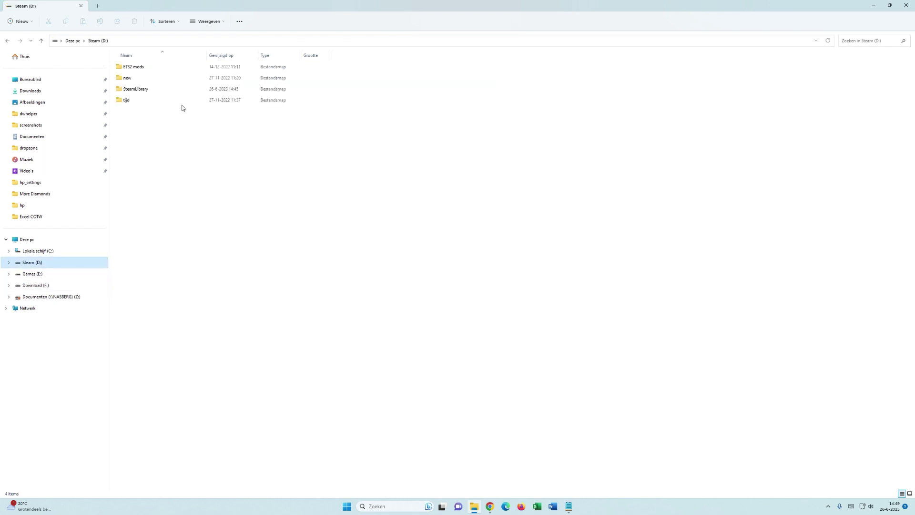
double_click(136, 90)
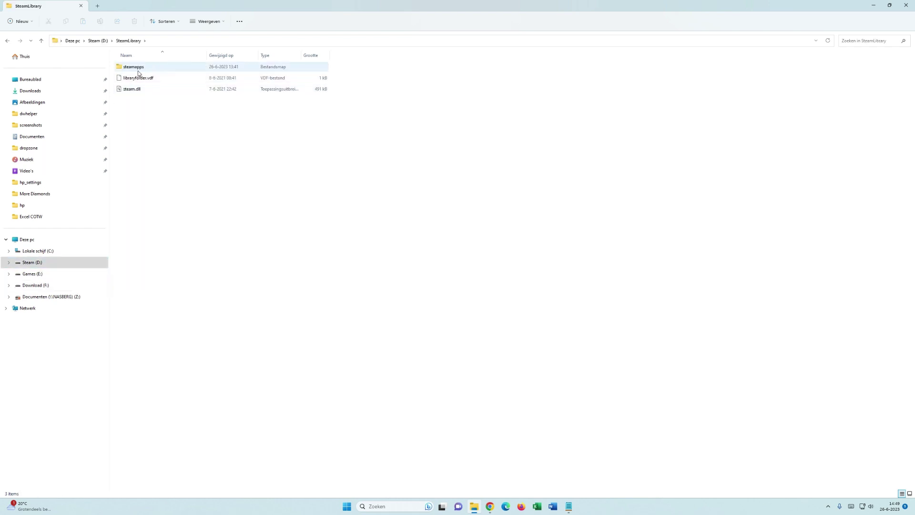
double_click(138, 71)
double_click(138, 70)
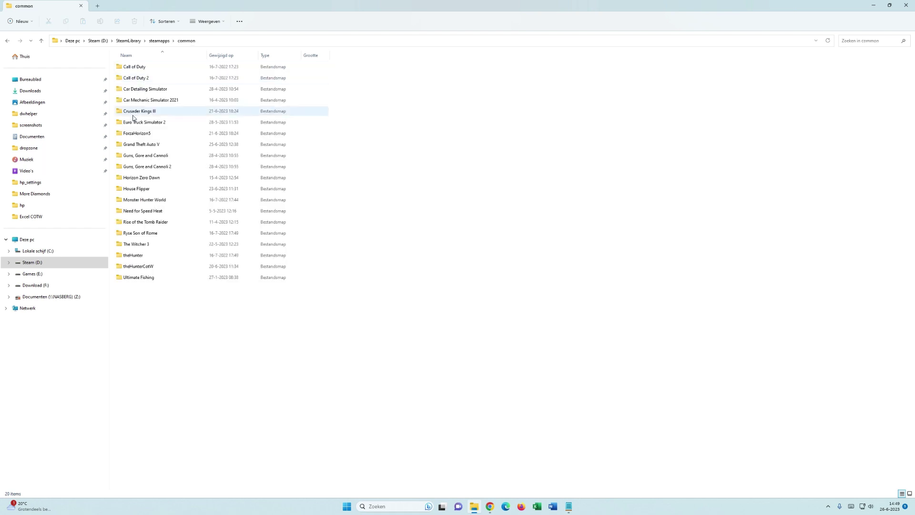
double_click(132, 266)
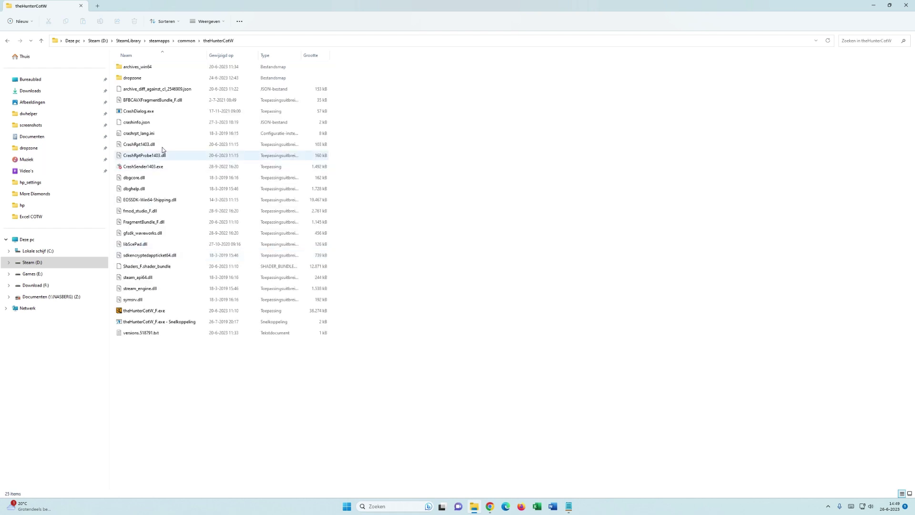
double_click(141, 78)
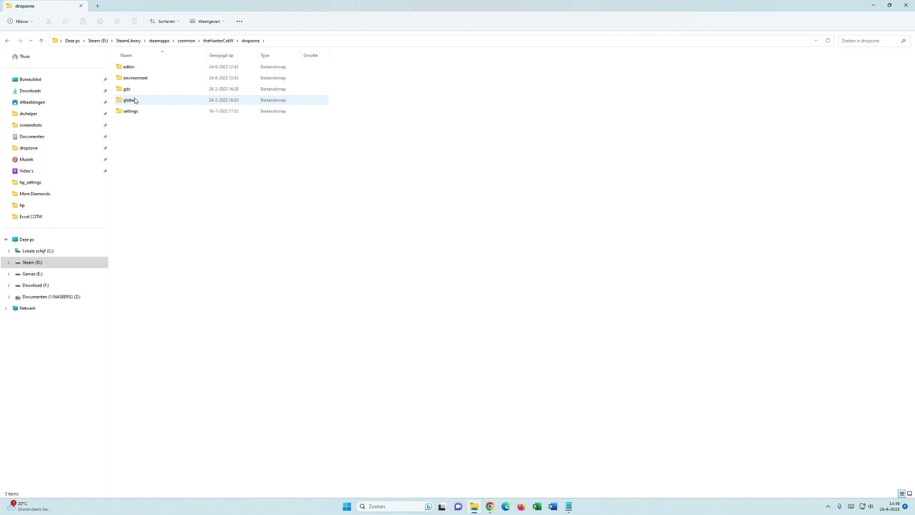
double_click(131, 90)
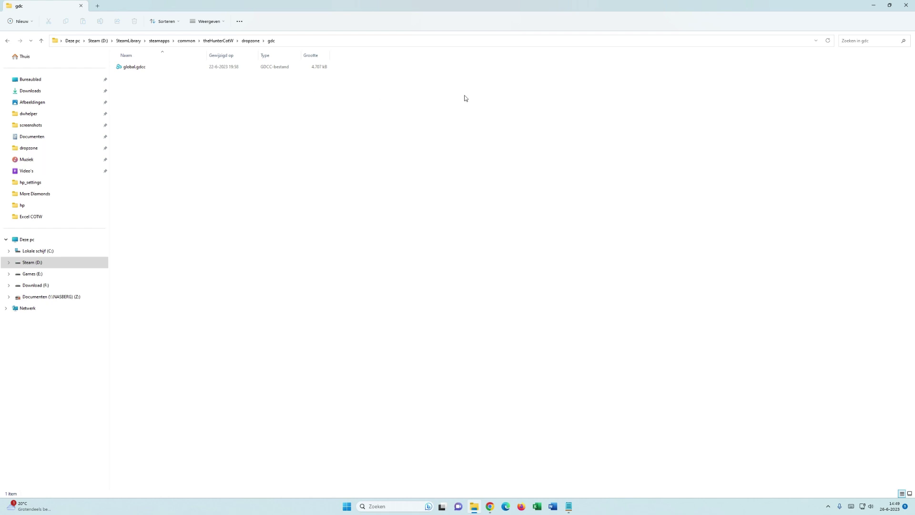
click(906, 5)
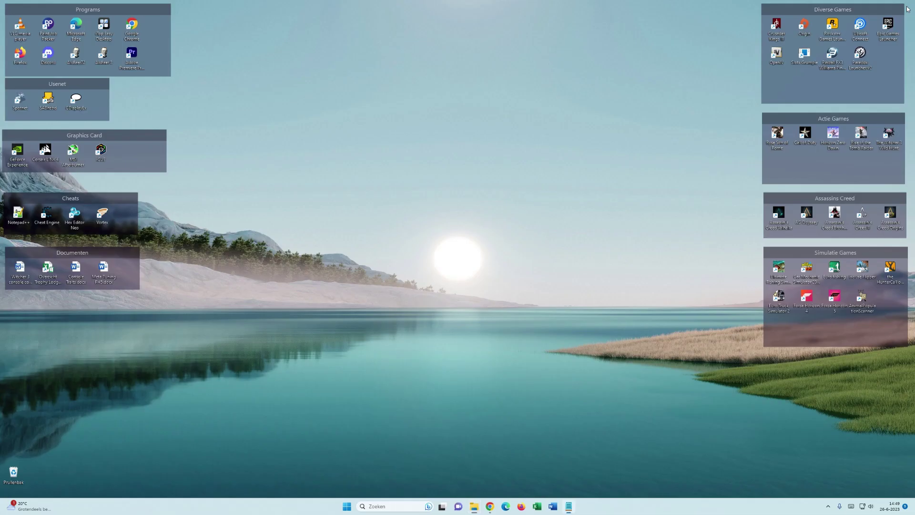